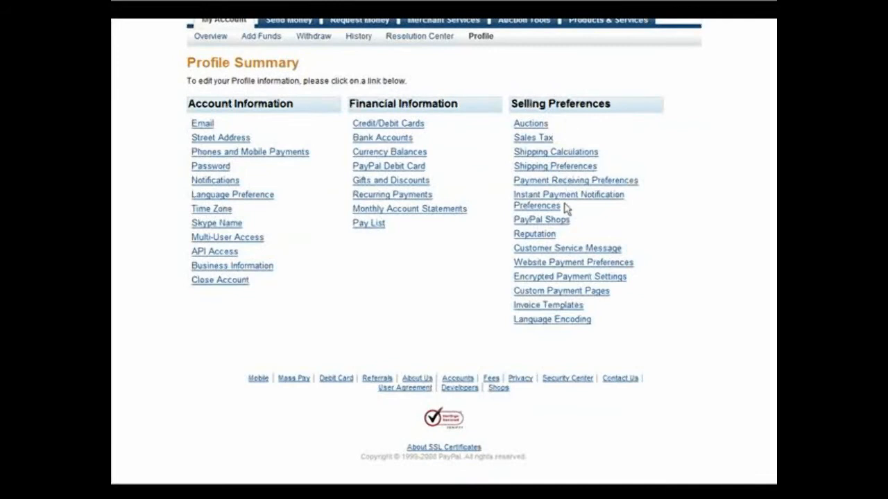
Open the custom payment page styles from the profile's selling preferences and start editing the PayPalbanner style.
scroll(683, 239, up, 2)
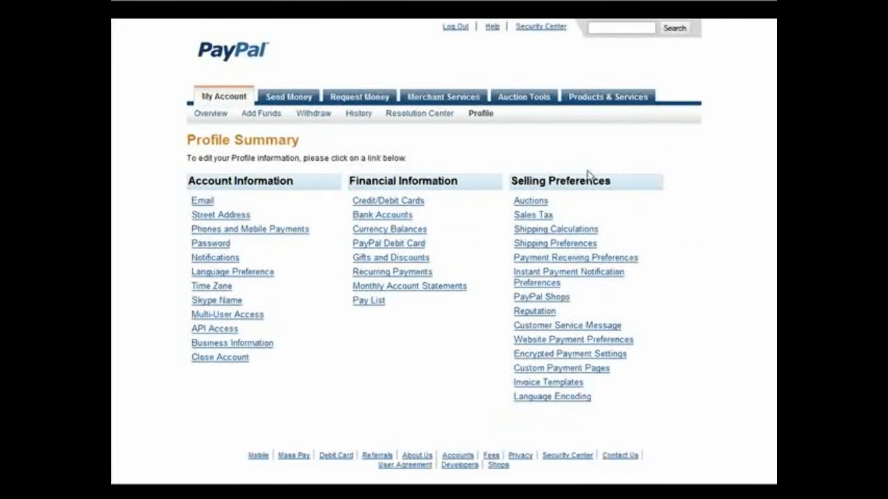
scroll(665, 290, down, 2)
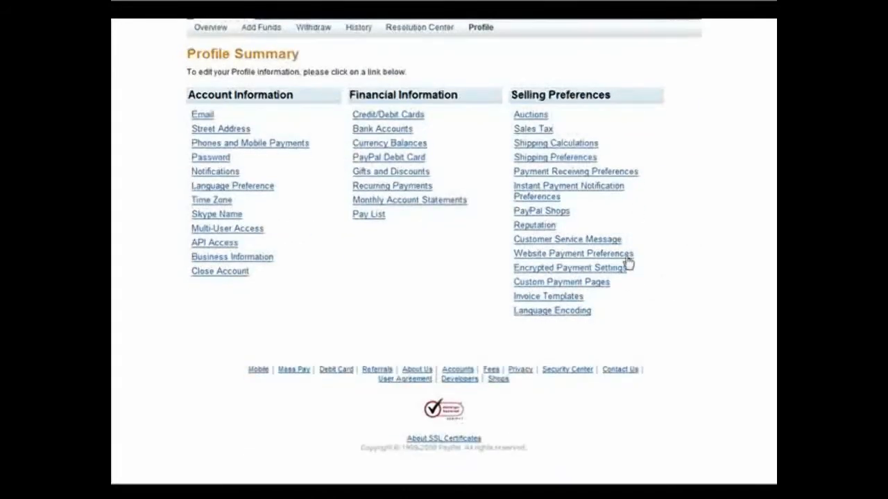
click(586, 283)
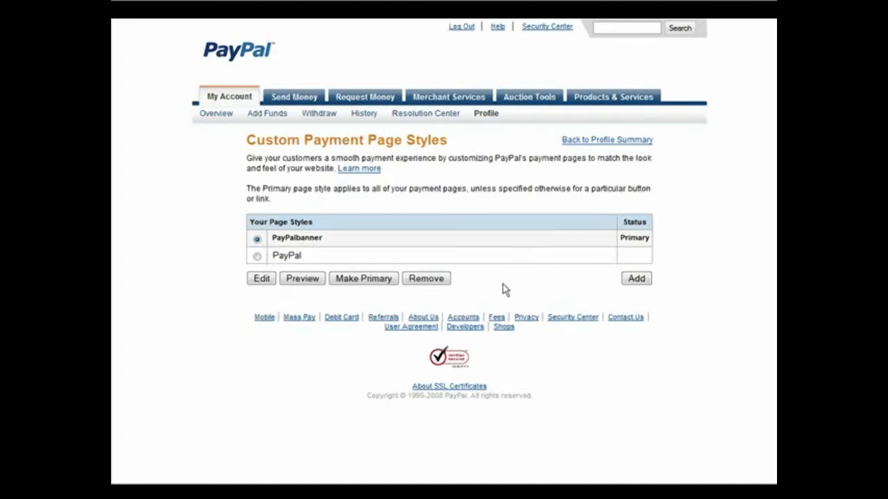
click(257, 255)
click(257, 238)
click(637, 280)
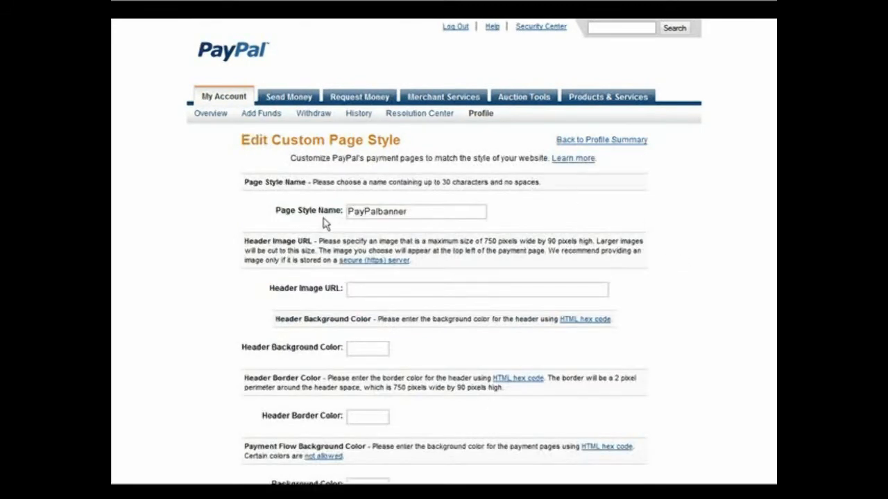
Change the page style name to PayPalCustom and review the header image and color fields.
click(438, 211)
key(BackSpace)
key(BackSpace)
key(BackSpace)
key(BackSpace)
key(BackSpace)
key(BackSpace)
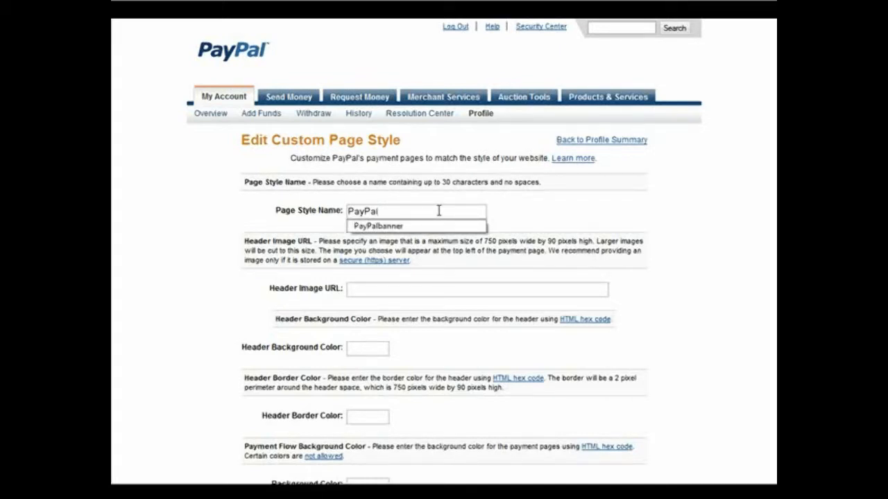
text(Custom)
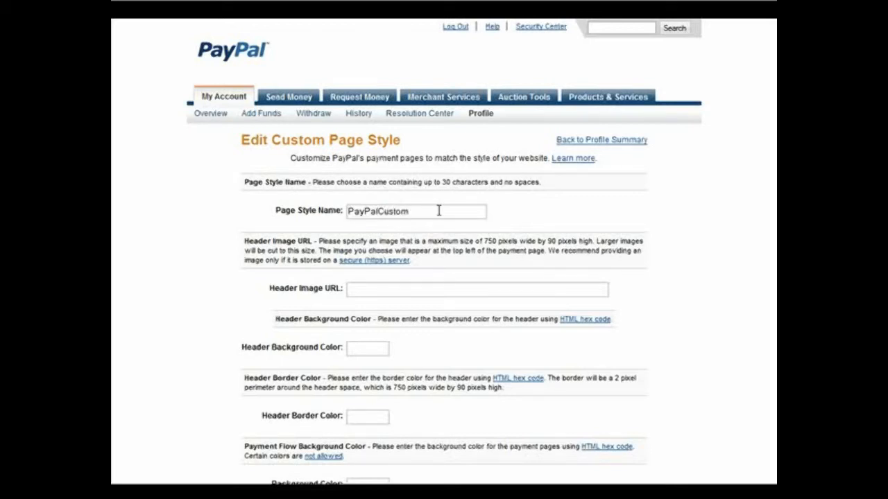
scroll(439, 211, down, 2)
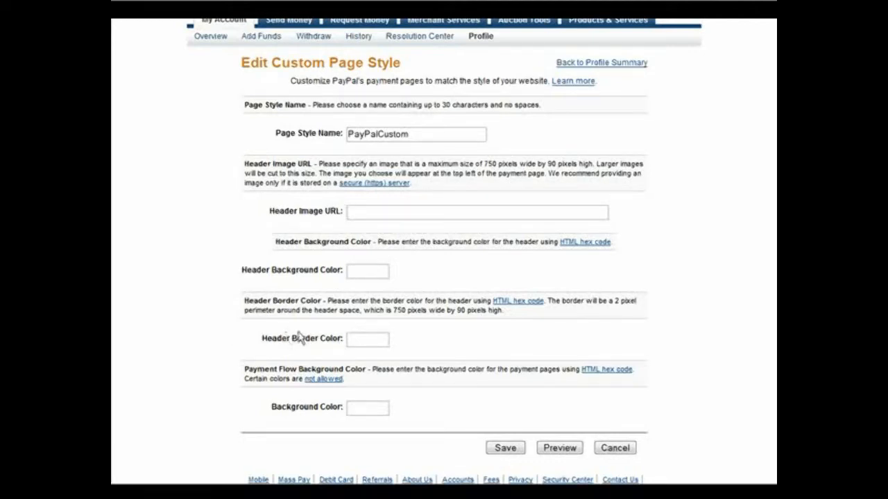
scroll(375, 336, down, 2)
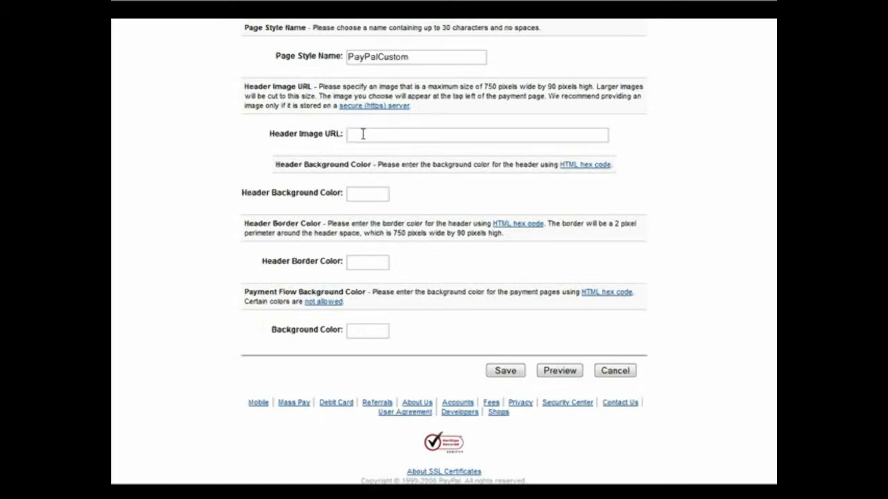
Switch to Paint.NET and open the banner template blank.jpg from the paypal-page folder.
key(alt+Tab)
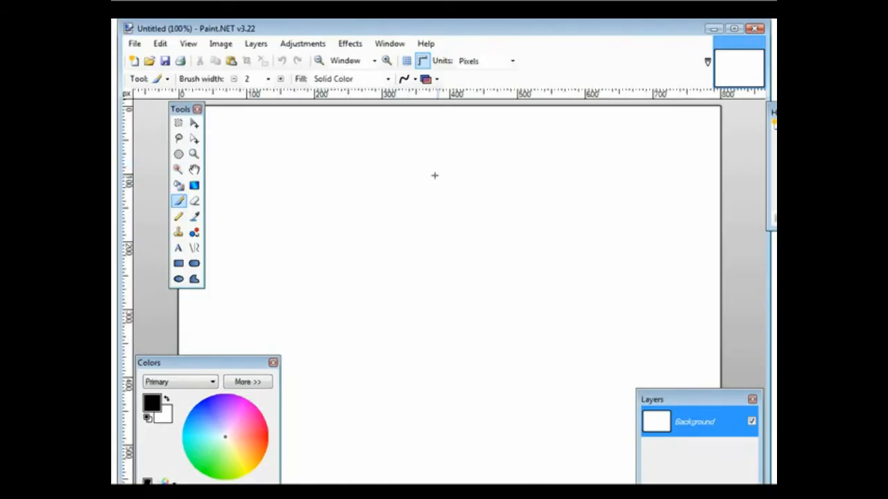
click(134, 44)
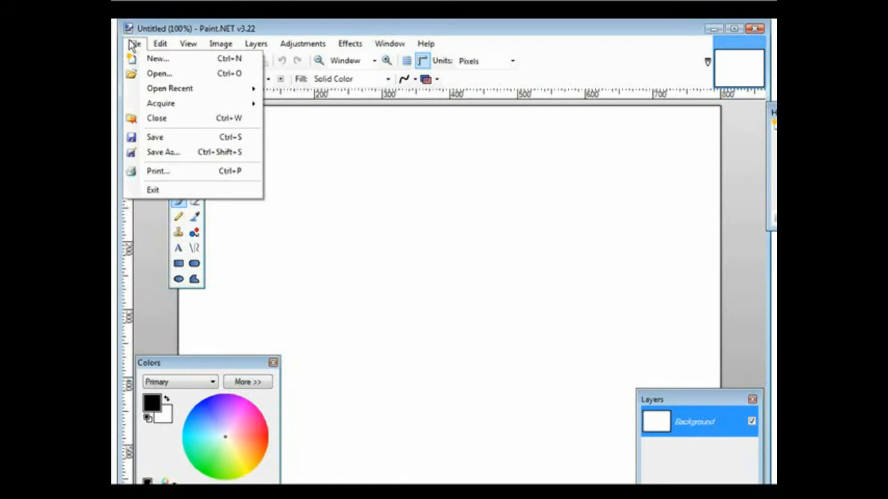
click(157, 74)
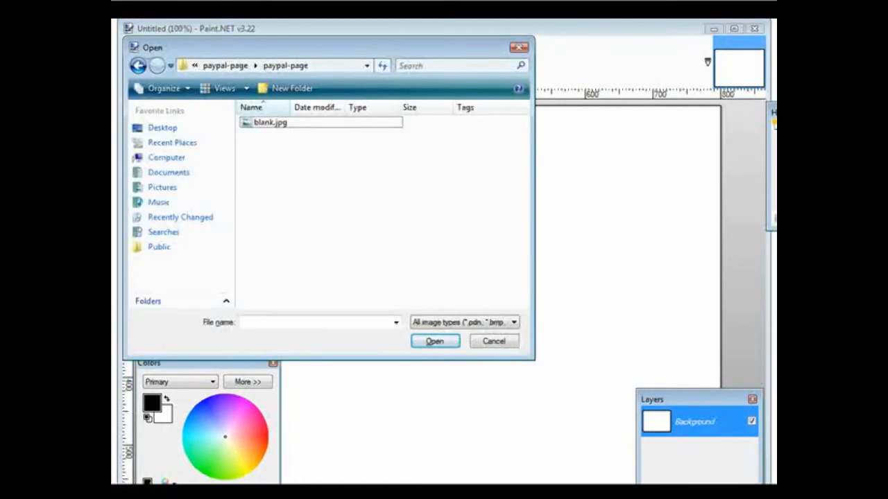
click(278, 123)
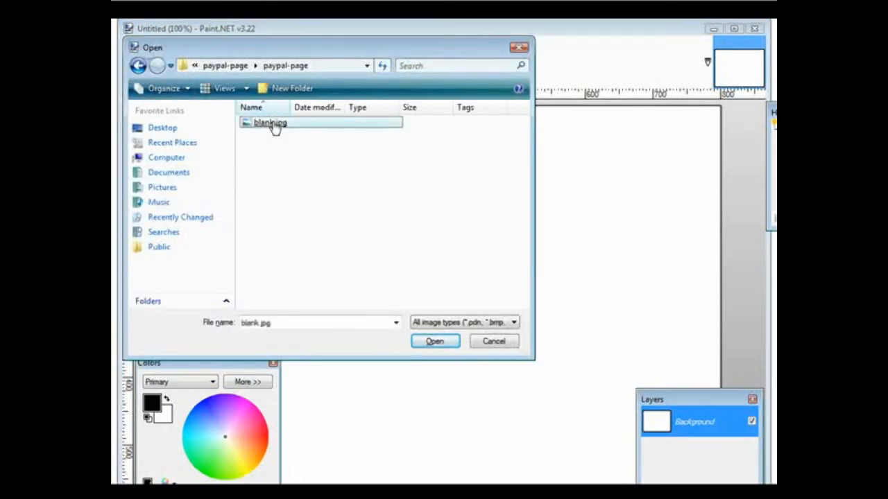
double_click(273, 126)
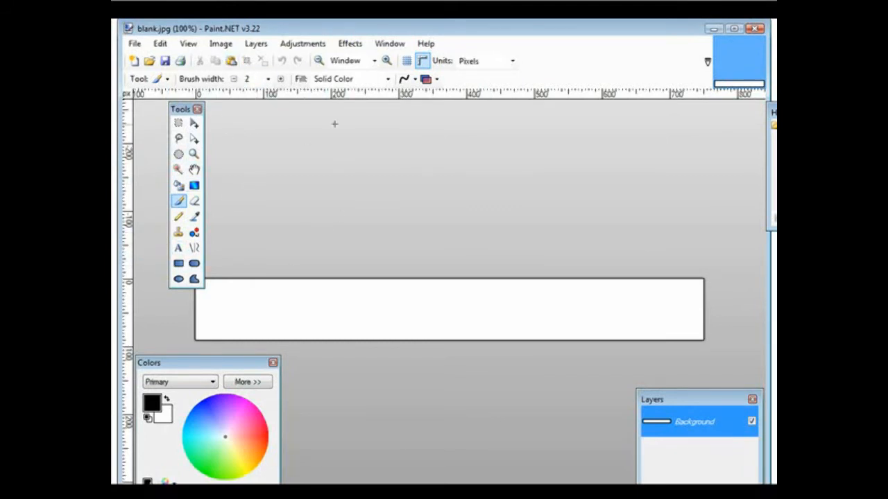
Try importing the full-size TV picture 2922-HLN617W as a layer of blank.jpg, and undo the import.
click(256, 43)
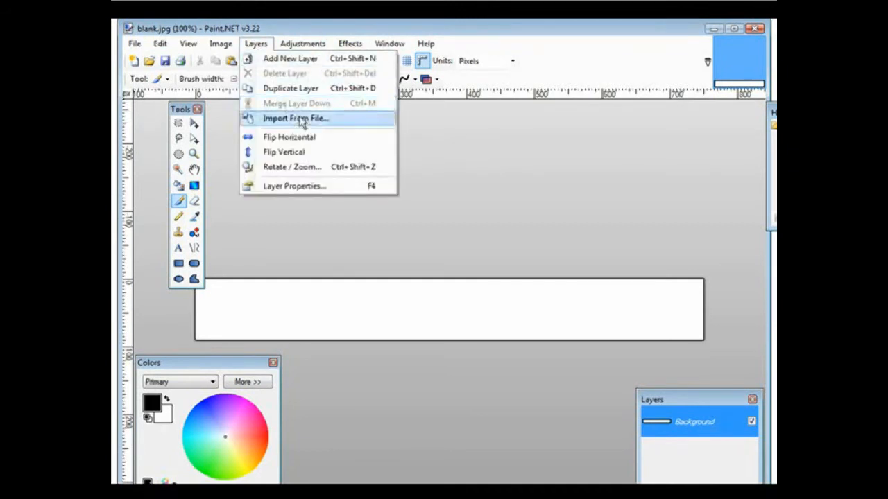
click(329, 119)
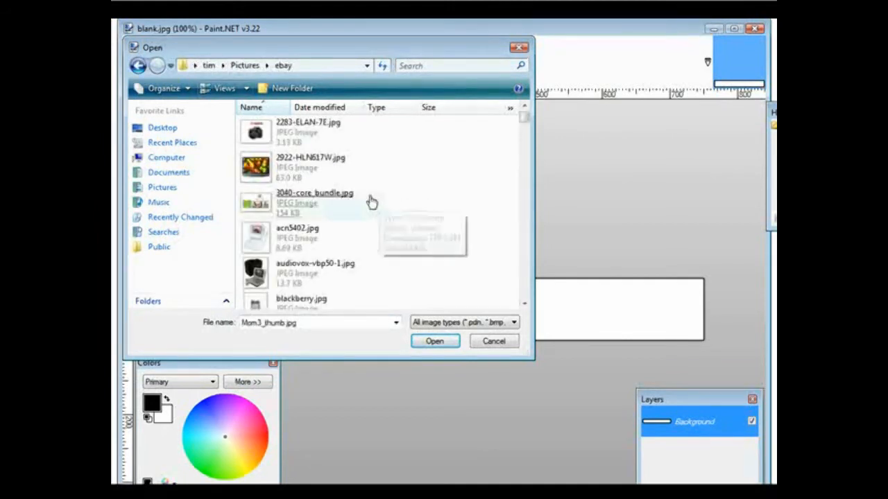
click(314, 173)
click(315, 173)
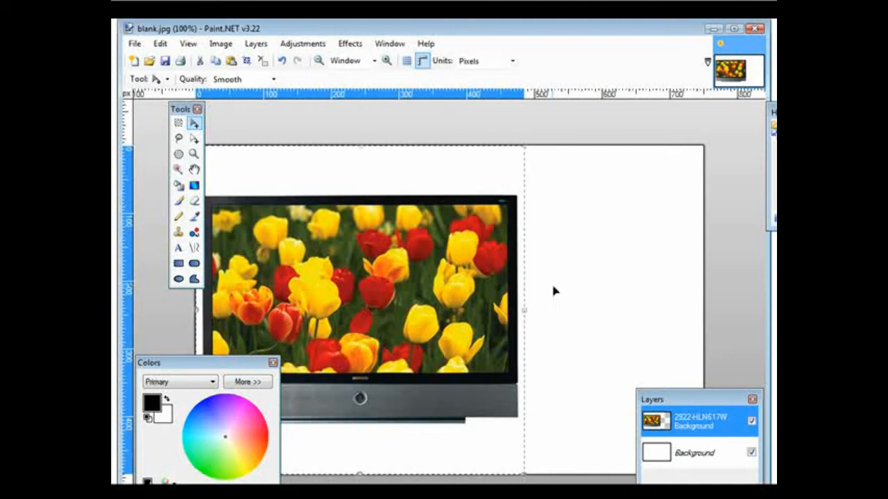
click(161, 44)
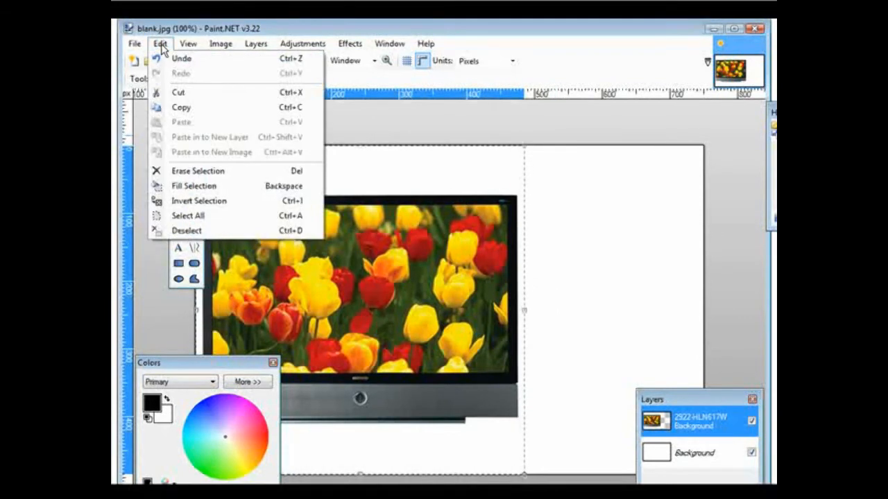
click(163, 57)
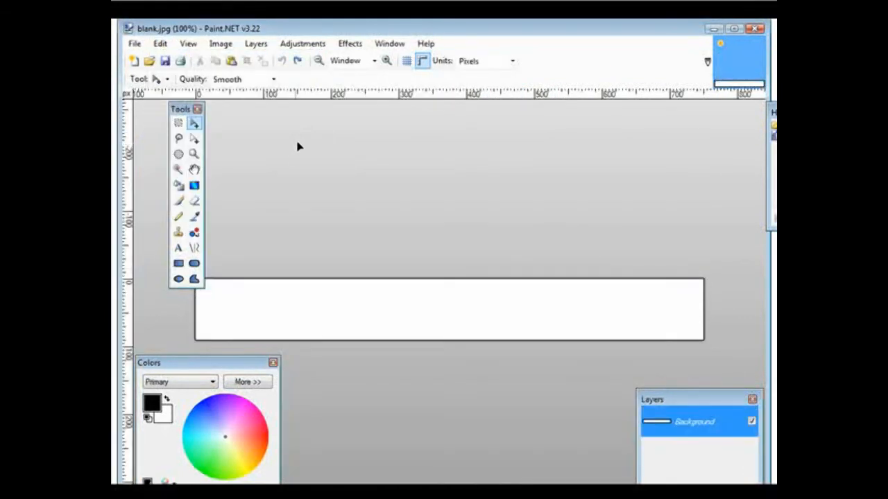
Select the entire blank banner canvas and open the TV picture 2922-HLN617W.jpg as a separate image.
key(ctrl+a)
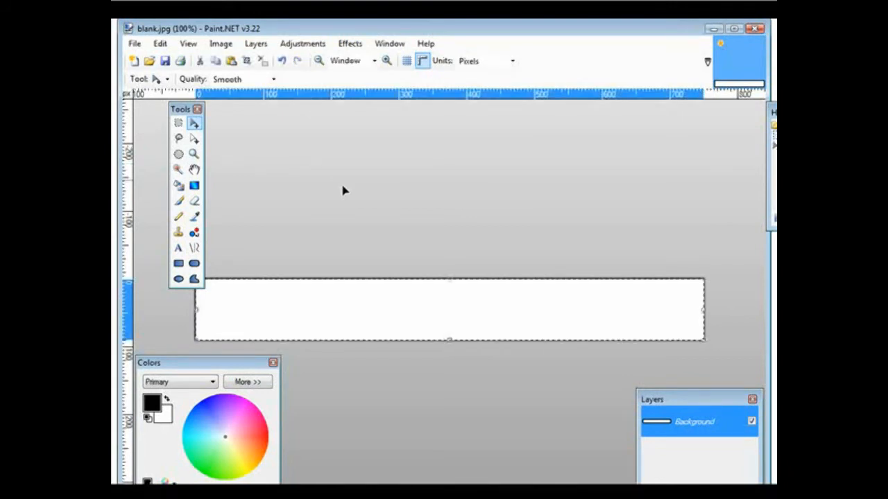
click(134, 43)
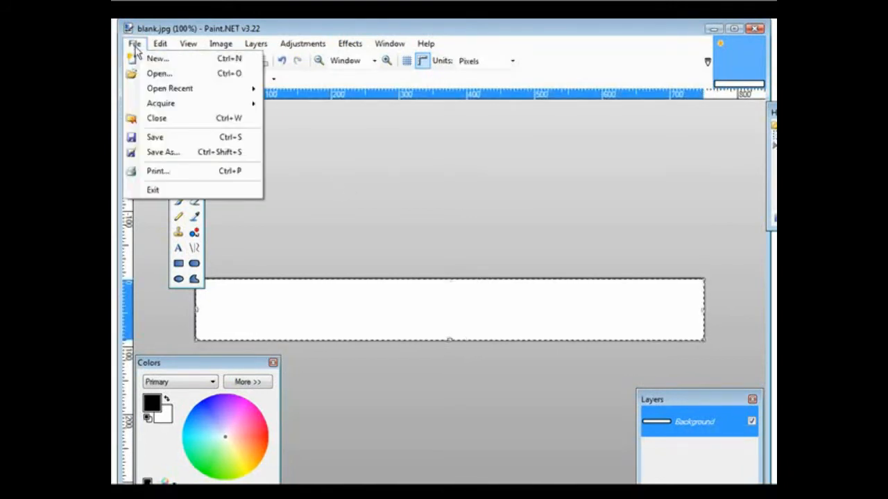
click(148, 75)
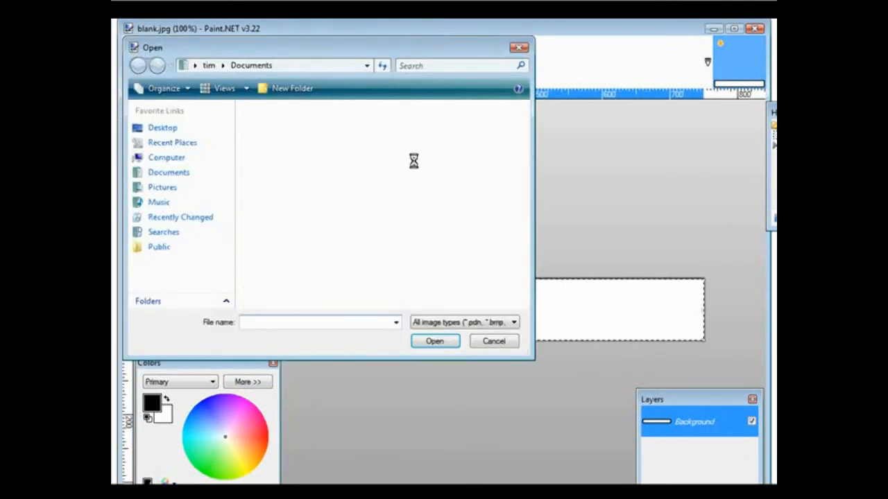
double_click(330, 168)
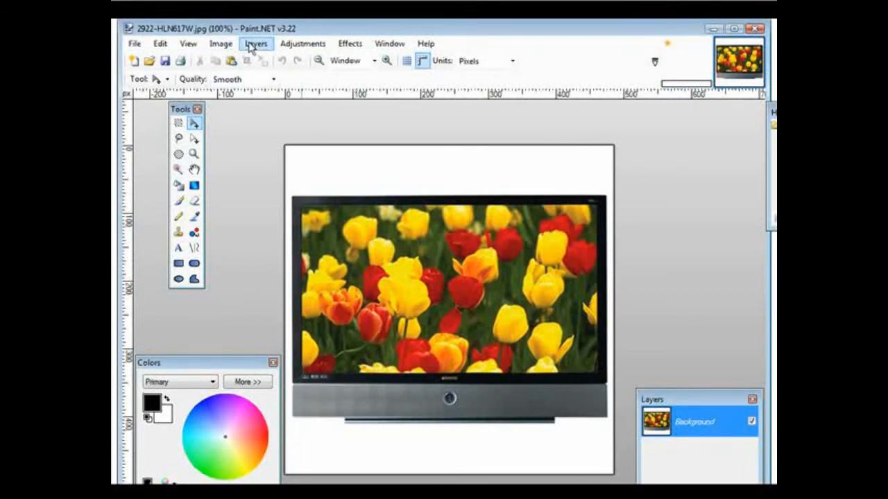
Resize the TV picture to a width of 70 pixels with the aspect ratio maintained.
click(220, 45)
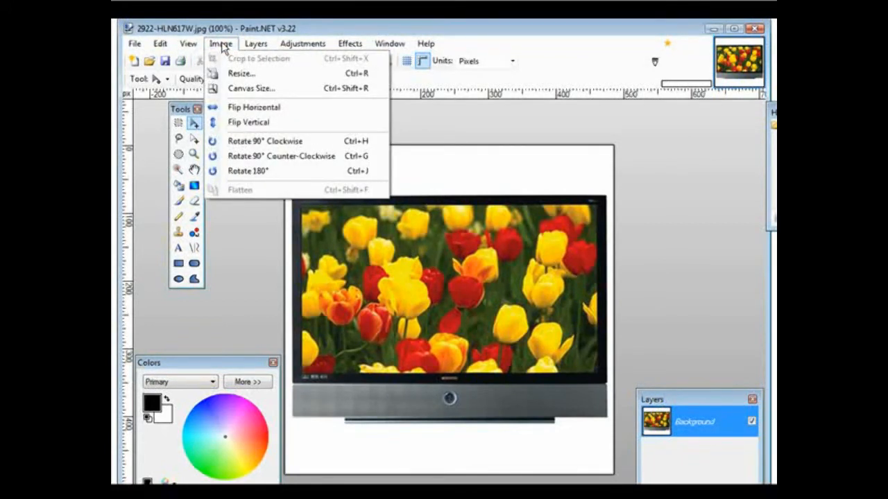
click(241, 73)
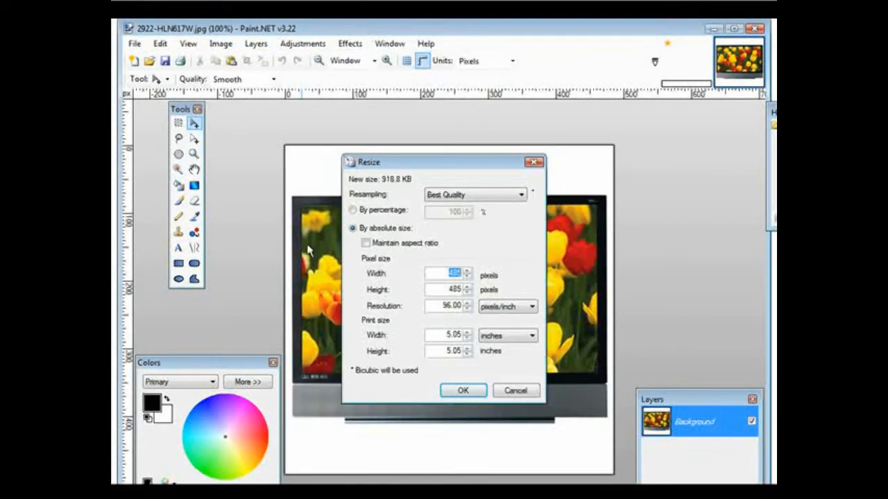
click(365, 244)
drag(444, 273, 507, 275)
text(70)
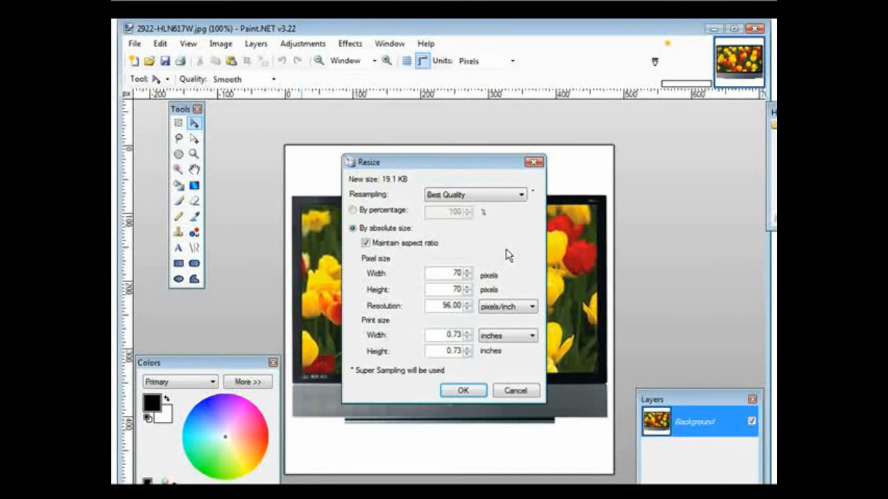
click(462, 391)
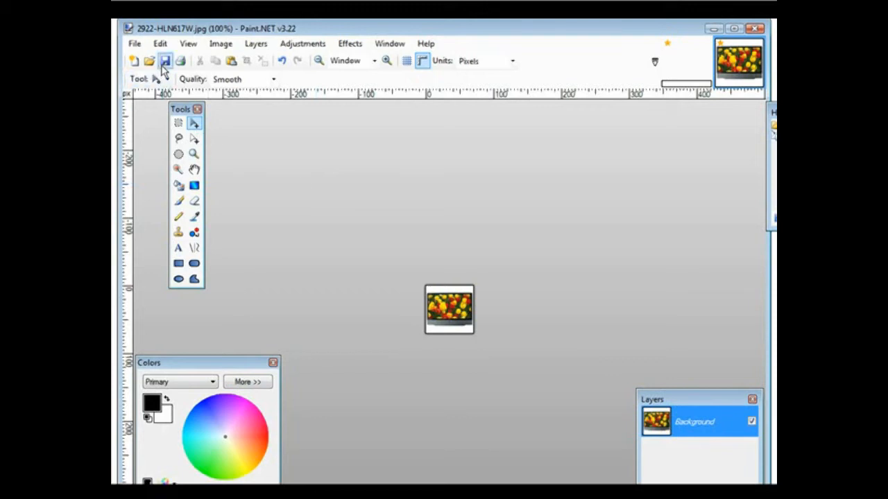
Save the resized TV picture as a new JPEG named 2922-HLN617Wsmall with quality 95.
click(135, 43)
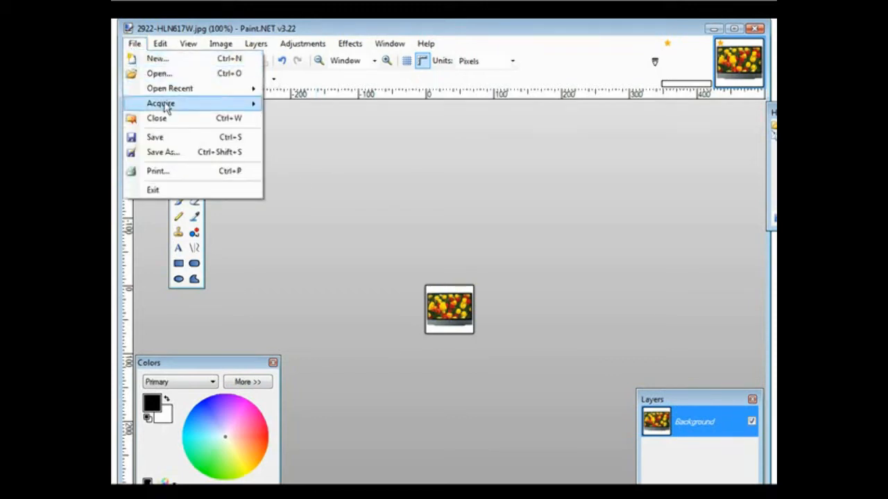
click(174, 151)
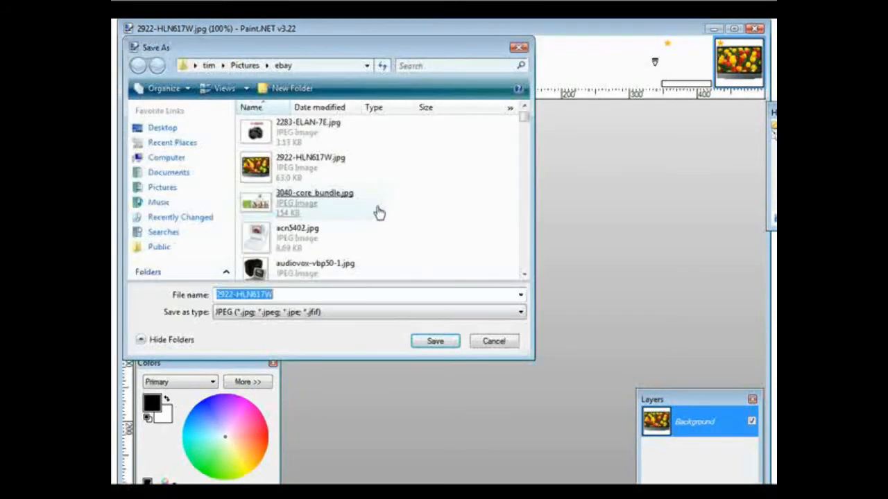
click(289, 294)
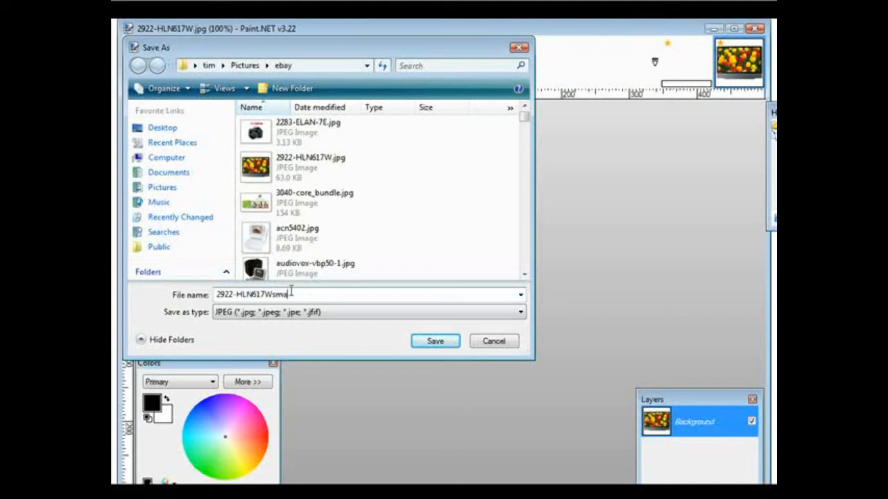
text(ll)
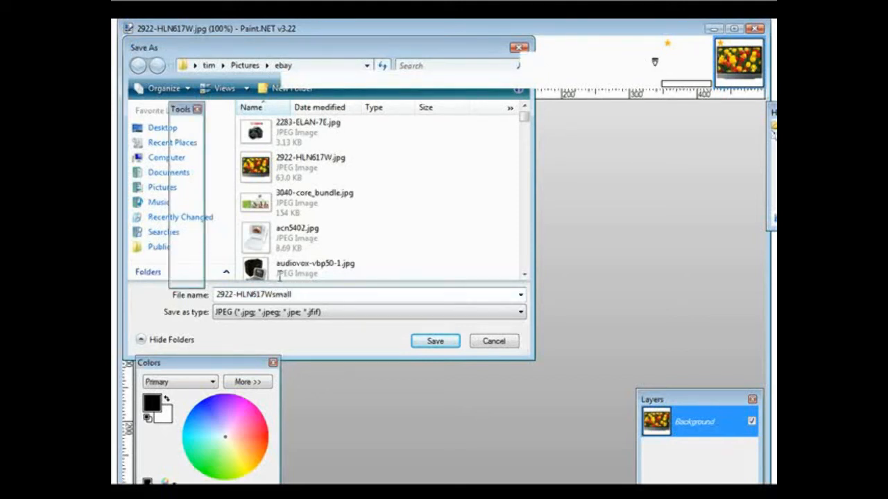
key(Return)
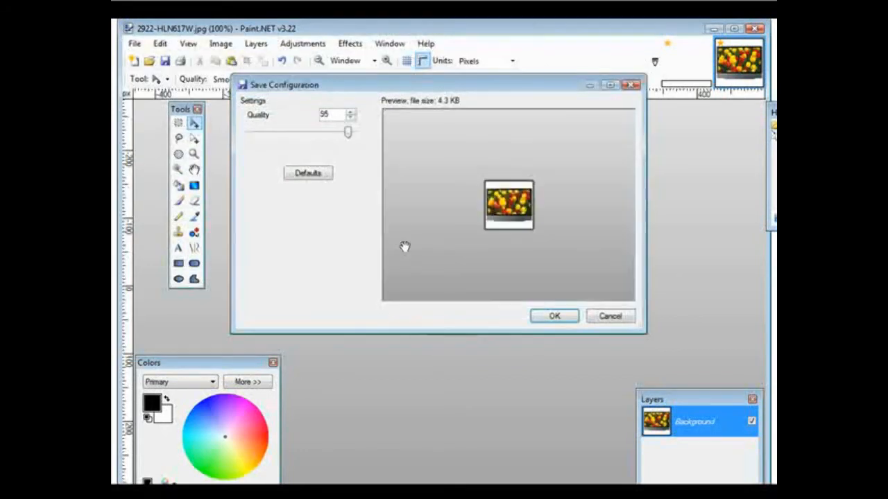
click(555, 317)
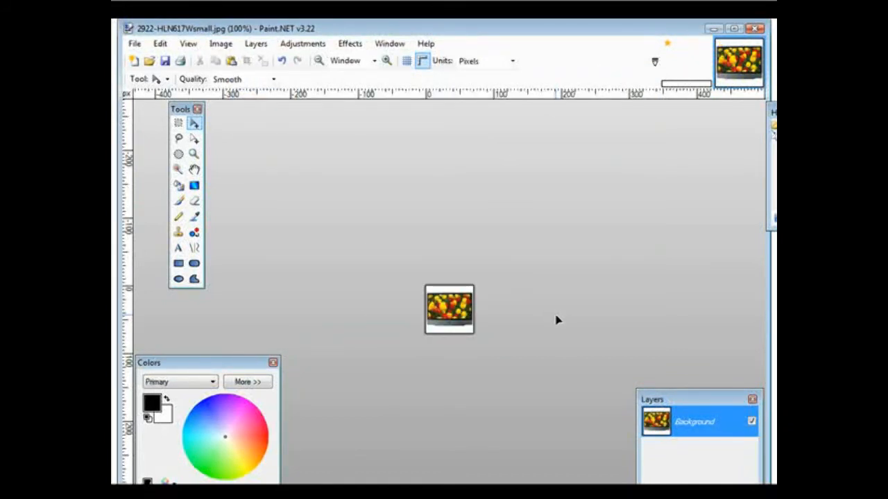
Import the small TV picture 2922-HLN617Wsmall.jpg as a new layer of the blank.jpg banner.
click(686, 65)
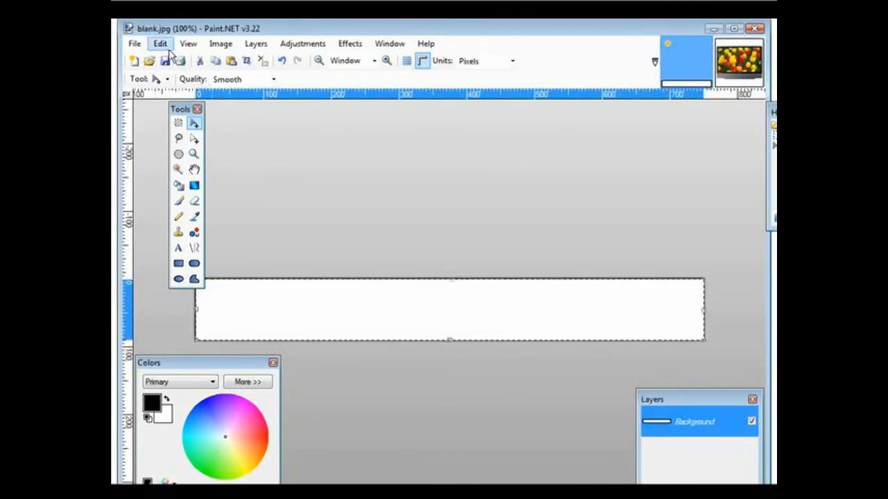
click(256, 45)
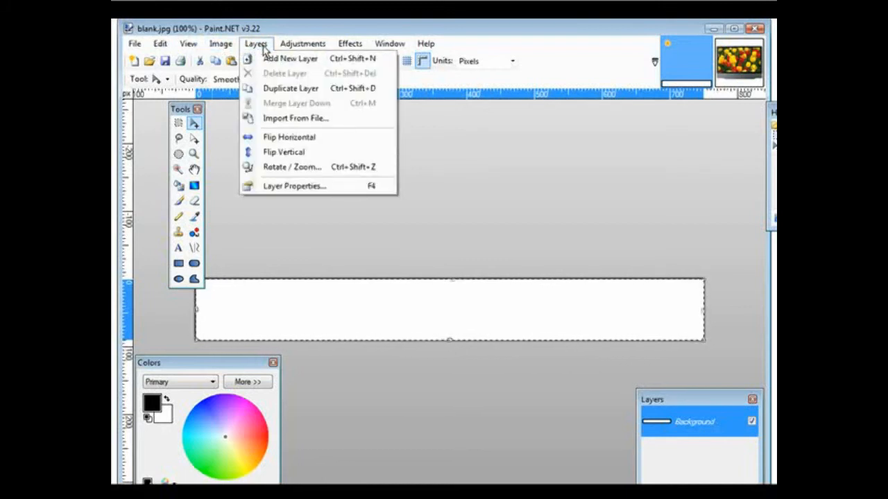
click(296, 118)
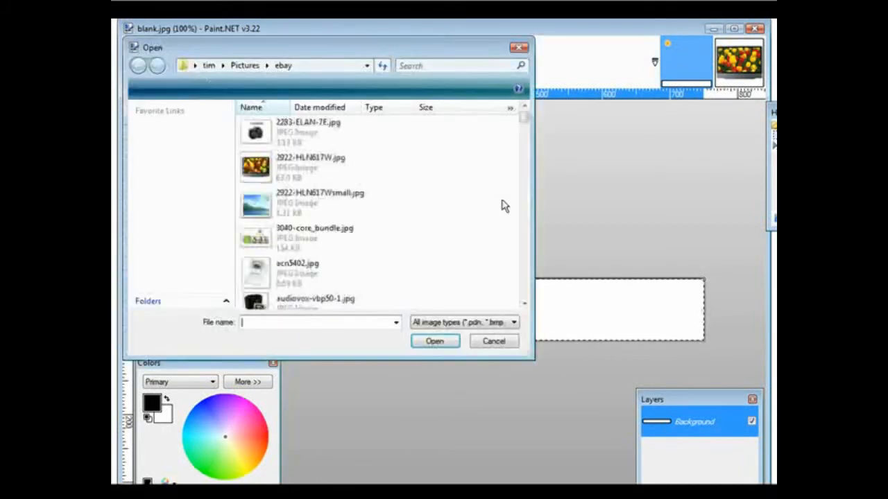
double_click(354, 206)
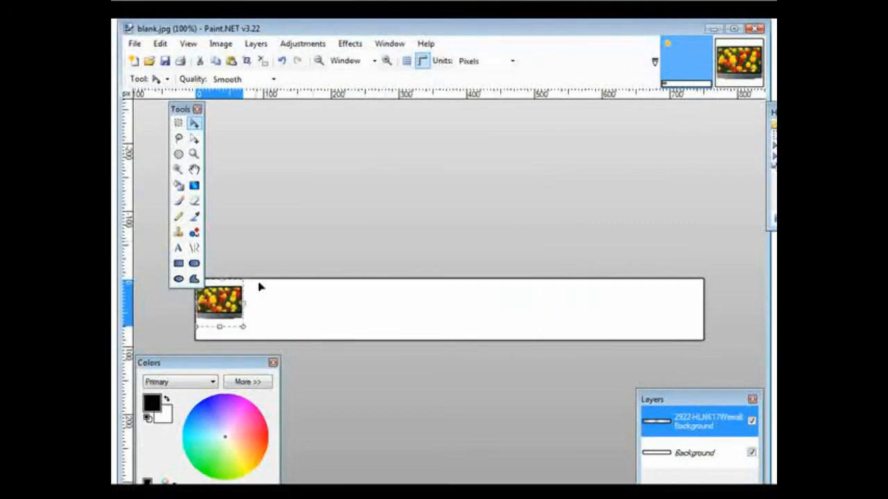
Move the small TV picture to the right end of the banner, vertically centred, and clear the selection.
drag(220, 311, 229, 316)
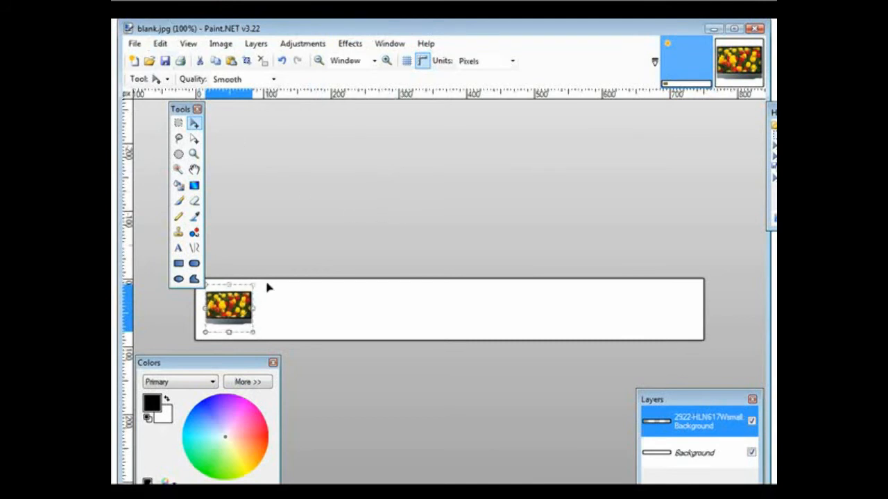
drag(236, 308, 659, 307)
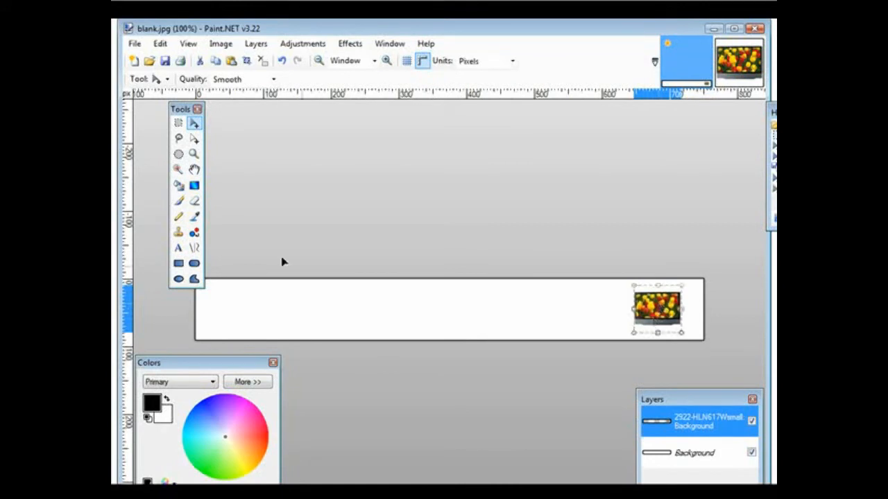
click(160, 44)
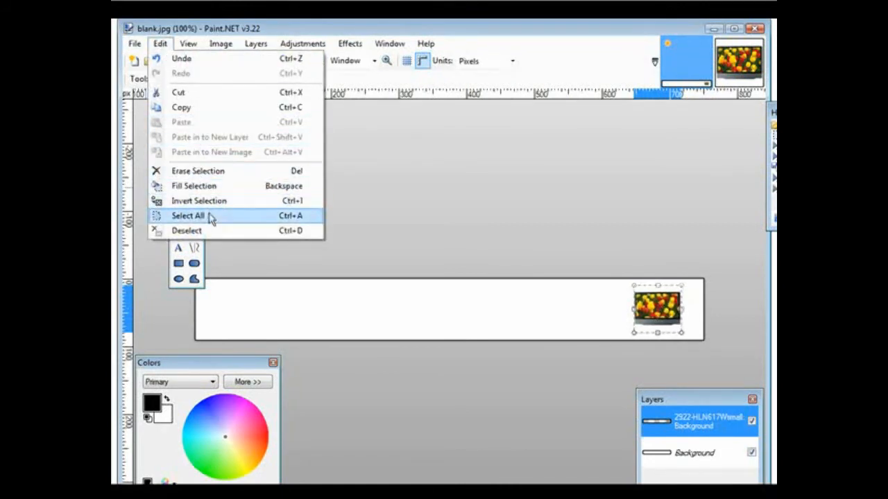
click(208, 230)
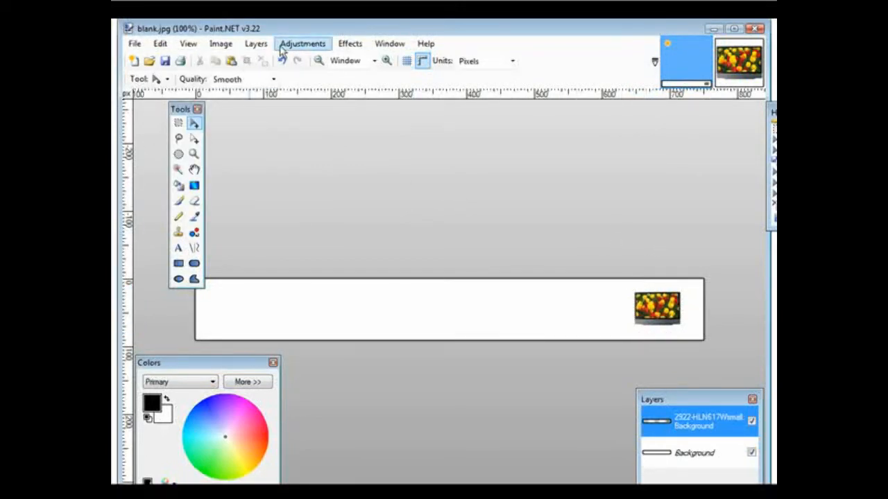
Add a new layer and write "Text for my banner" on the left part of the banner in Arial 12.
click(256, 43)
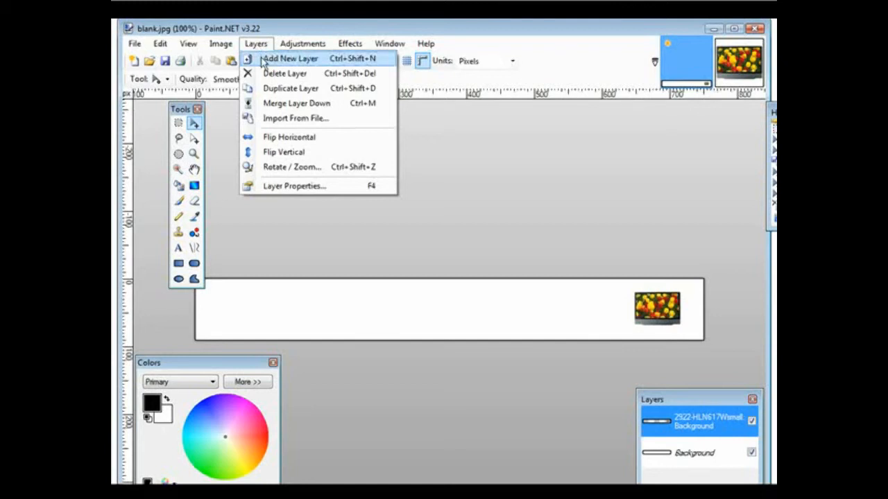
click(262, 61)
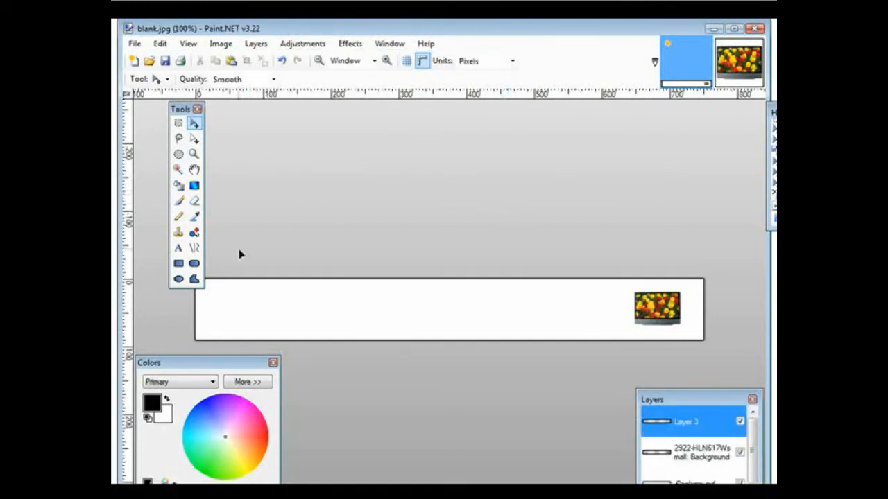
click(178, 248)
click(277, 300)
text(Tex)
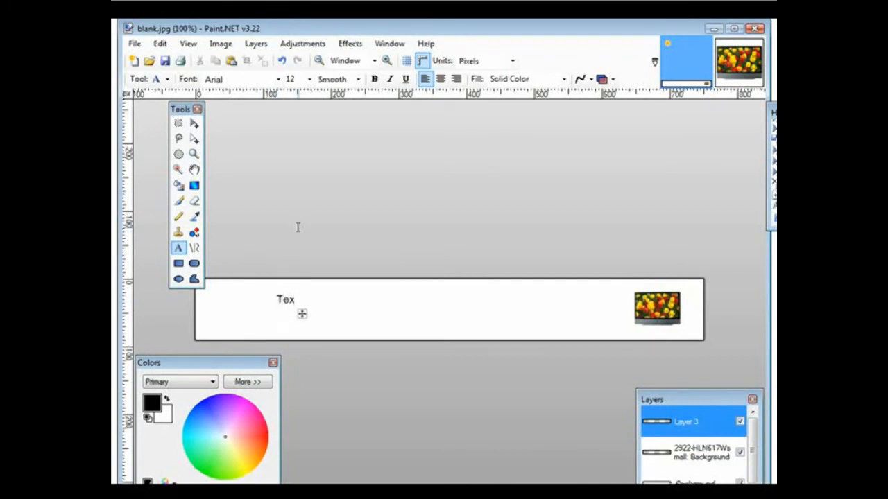
text(t for my)
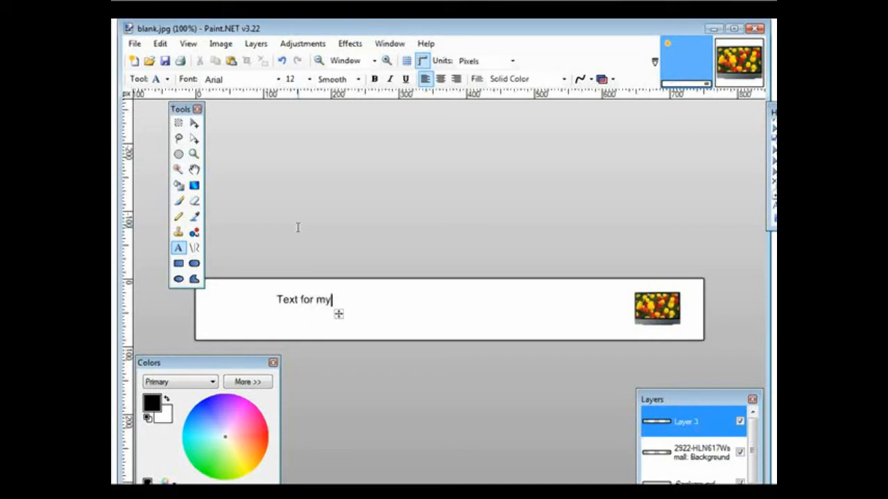
text( banner)
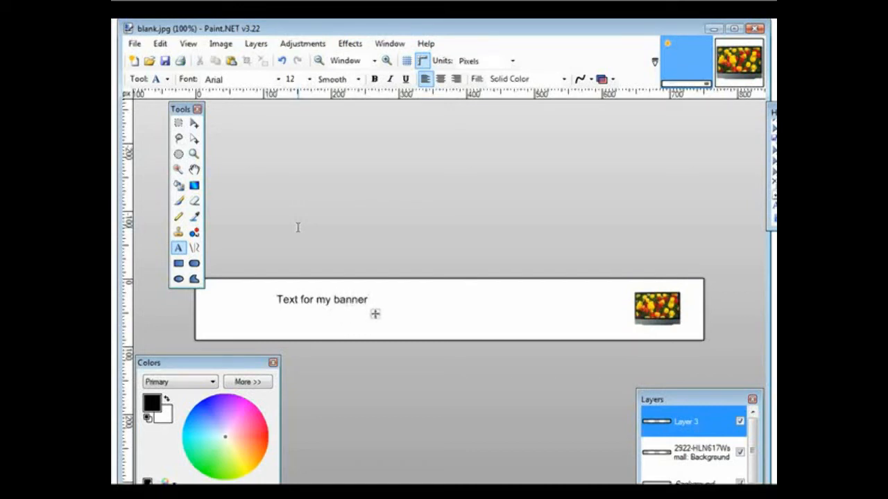
key(Return)
Save the banner as a new JPEG named ",ynewbanner" in the paypal-page folder with quality 95.
click(134, 44)
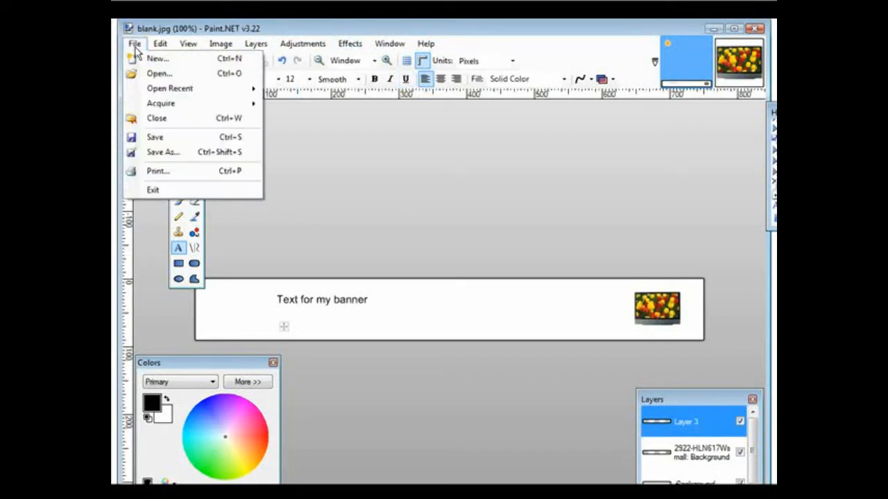
click(189, 155)
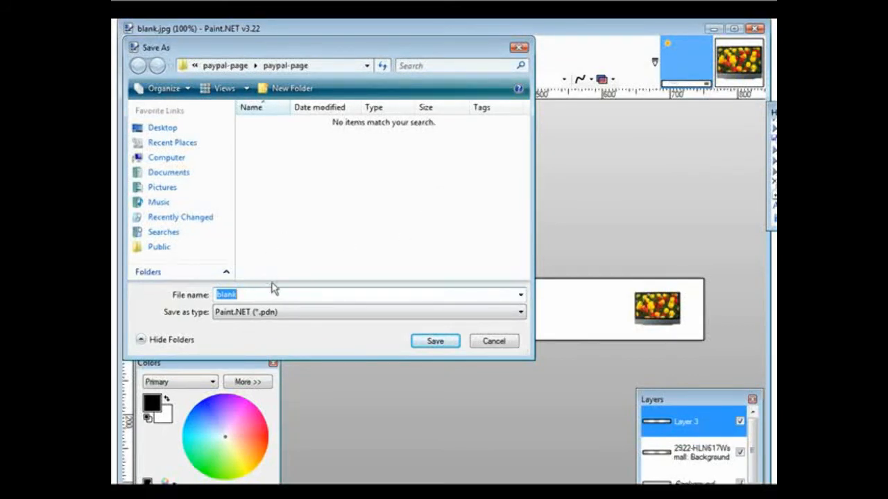
key(BackSpace)
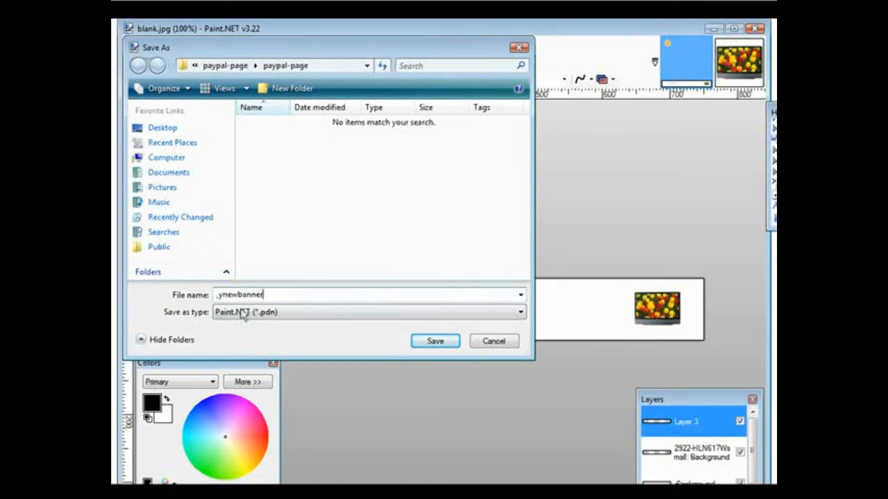
click(272, 314)
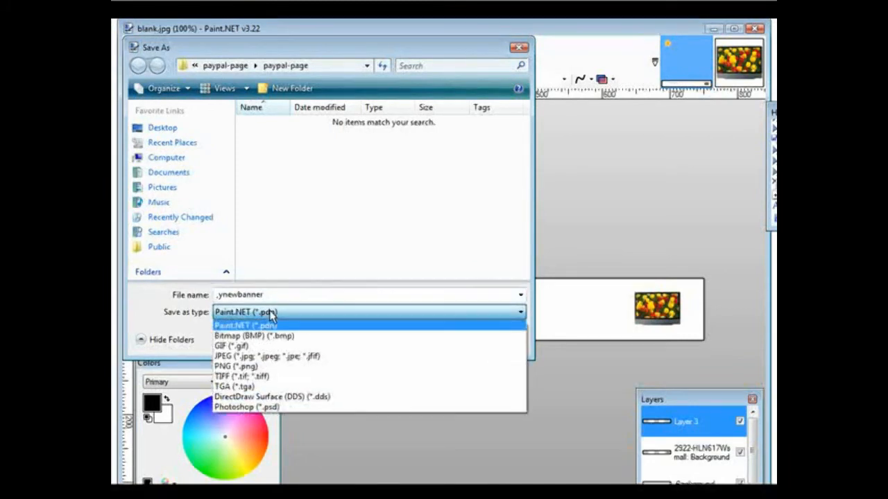
click(292, 356)
click(437, 340)
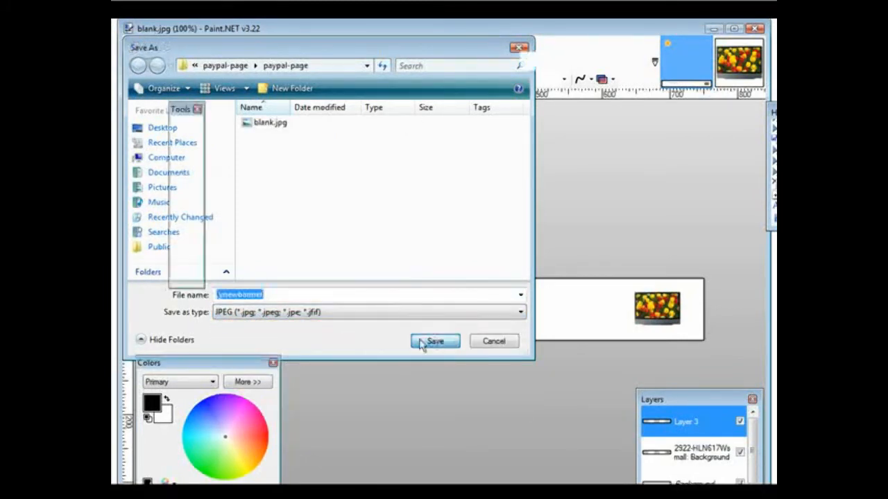
click(554, 317)
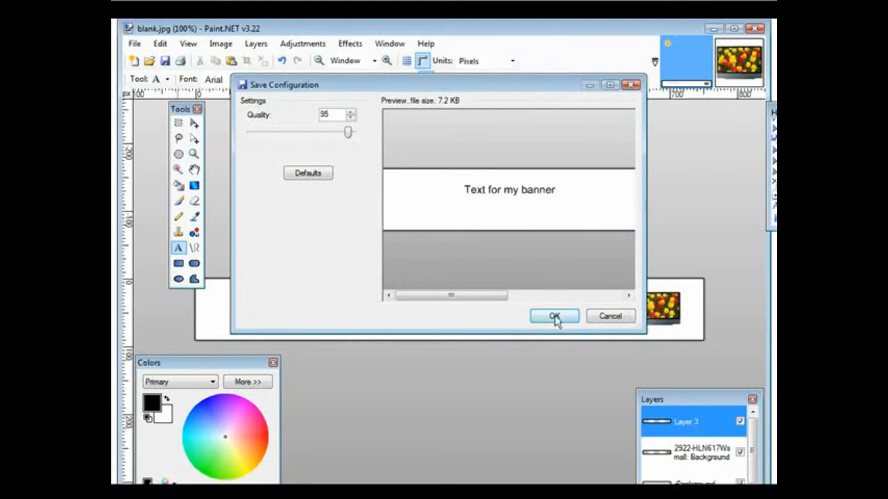
click(367, 285)
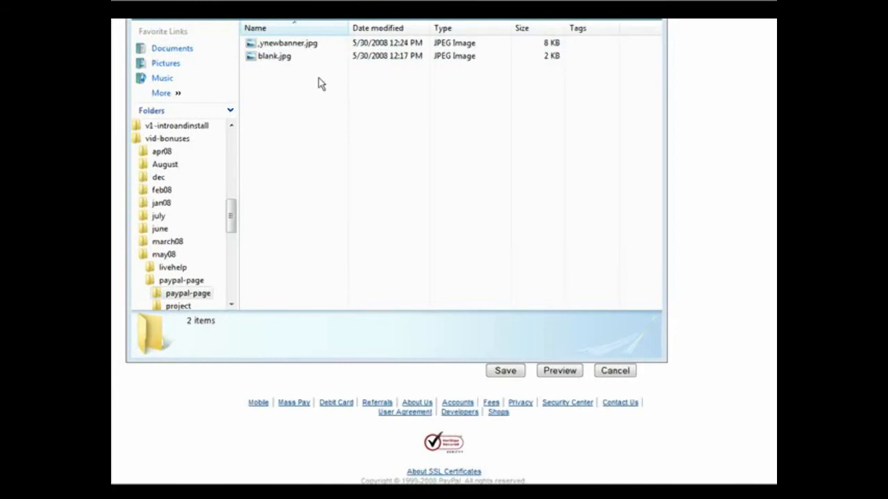
Preview the saved banner ,ynewbanner.jpg from its folder, close the preview, and open the file with another program.
click(295, 43)
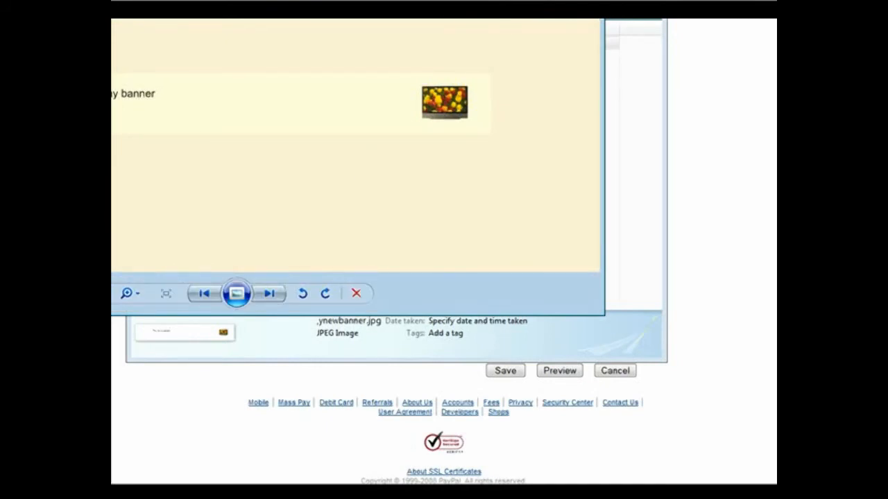
key(alt+F4)
right_click(279, 46)
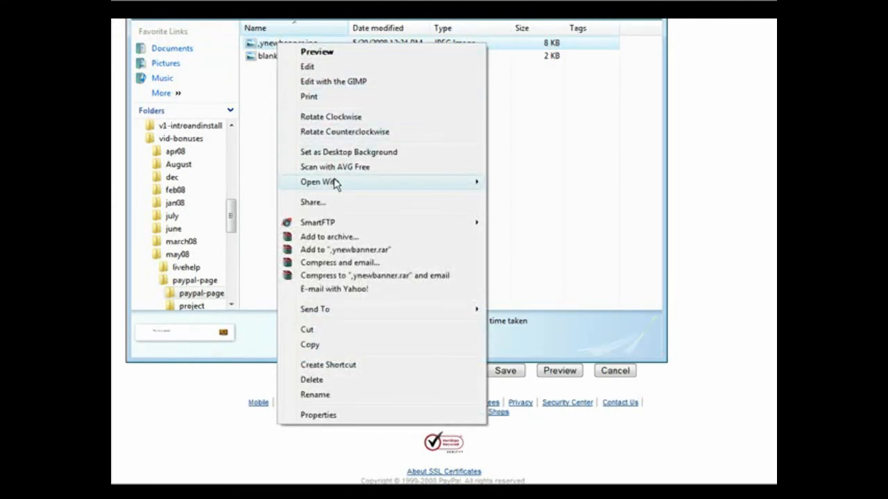
mouse_move(335, 183)
click(495, 179)
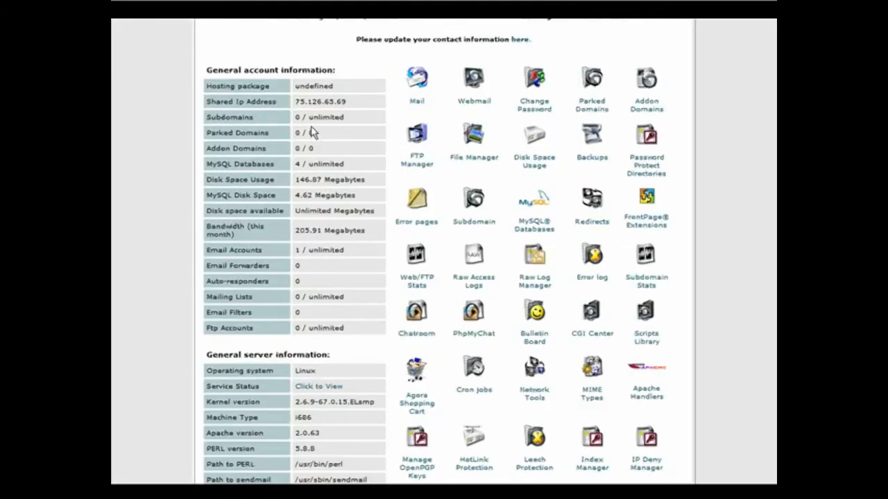
In the web hosting File Manager, open the upload form for the public_html/images folder and browse for a file.
click(479, 143)
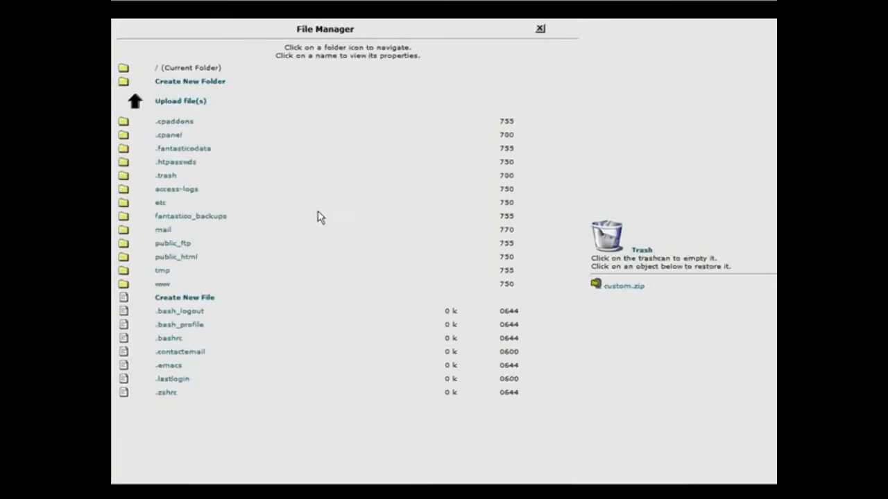
click(124, 256)
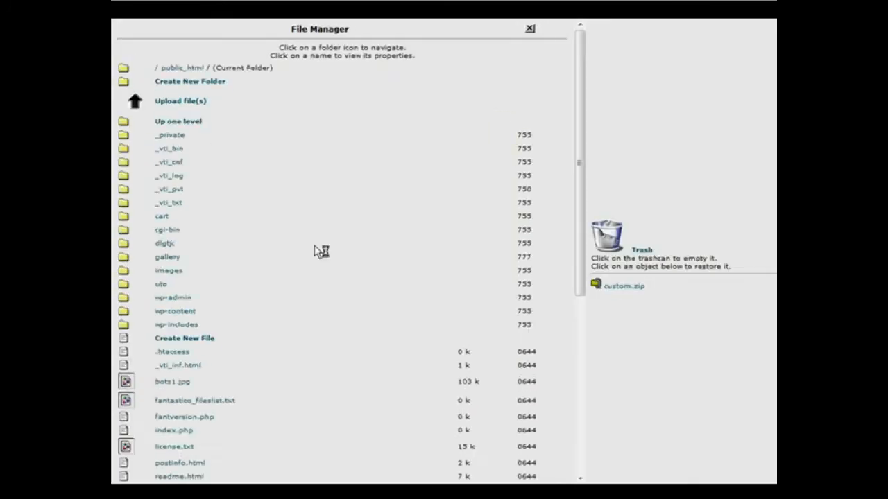
click(123, 270)
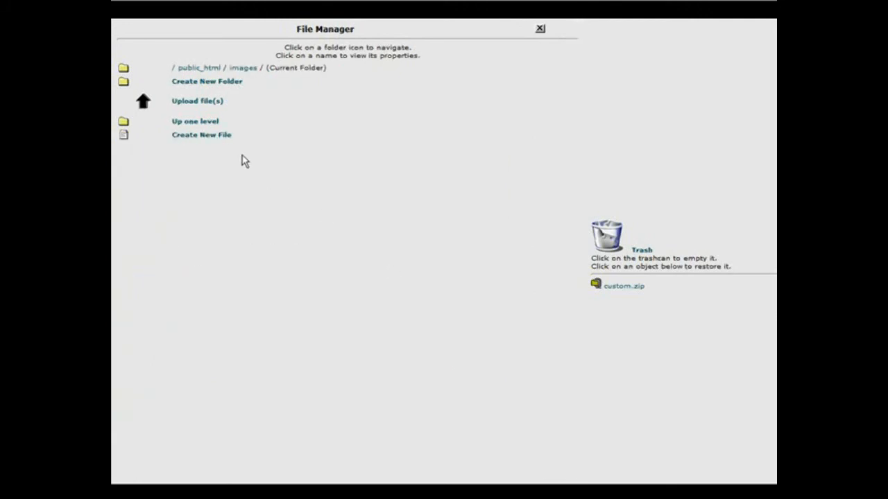
click(202, 102)
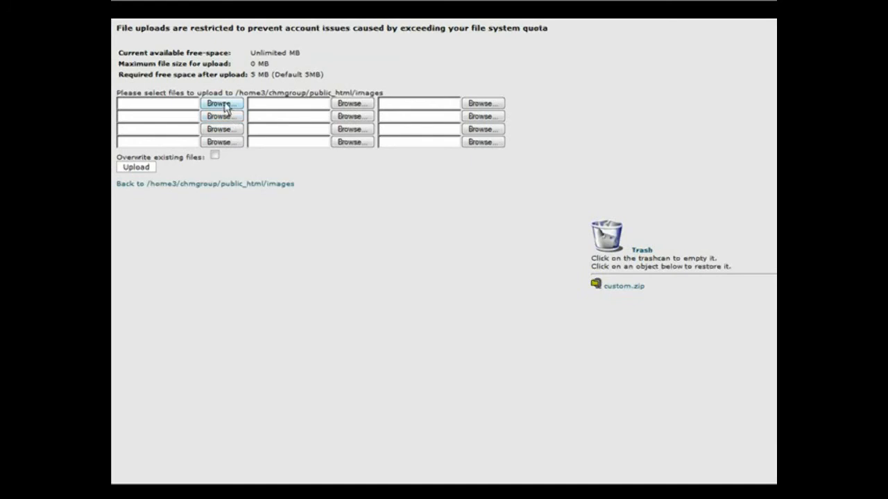
click(224, 106)
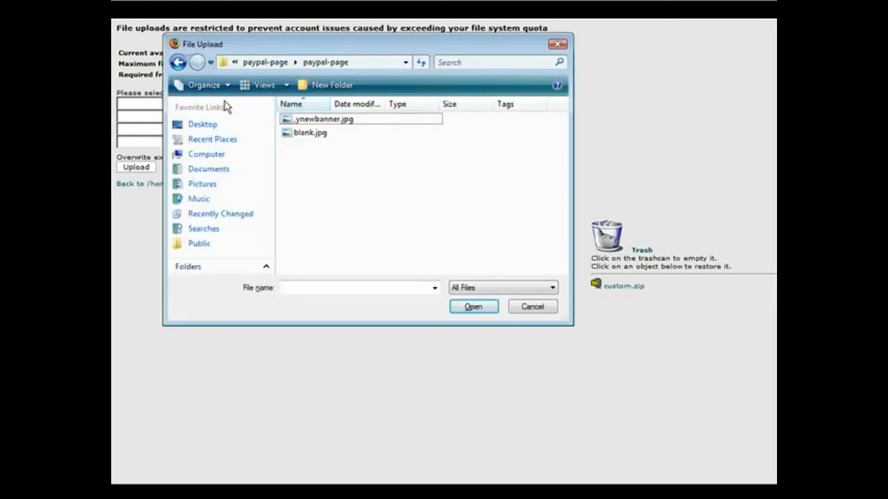
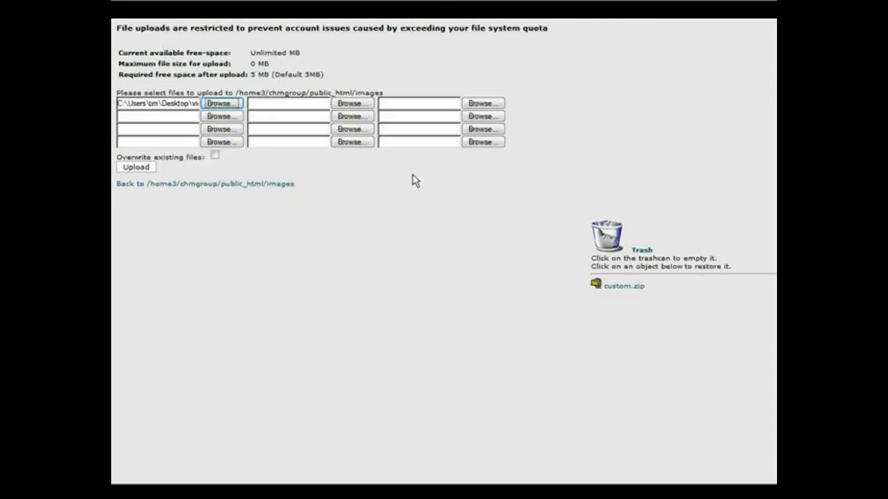
click(139, 167)
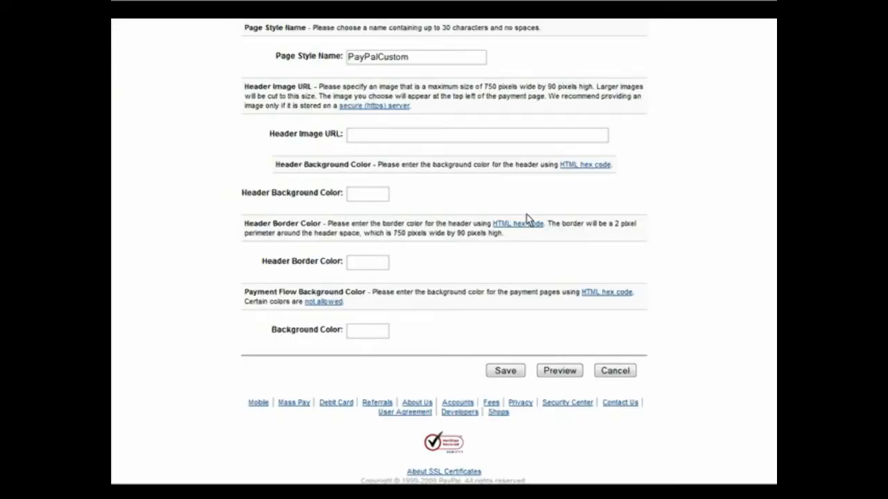
scroll(526, 214, up, 1)
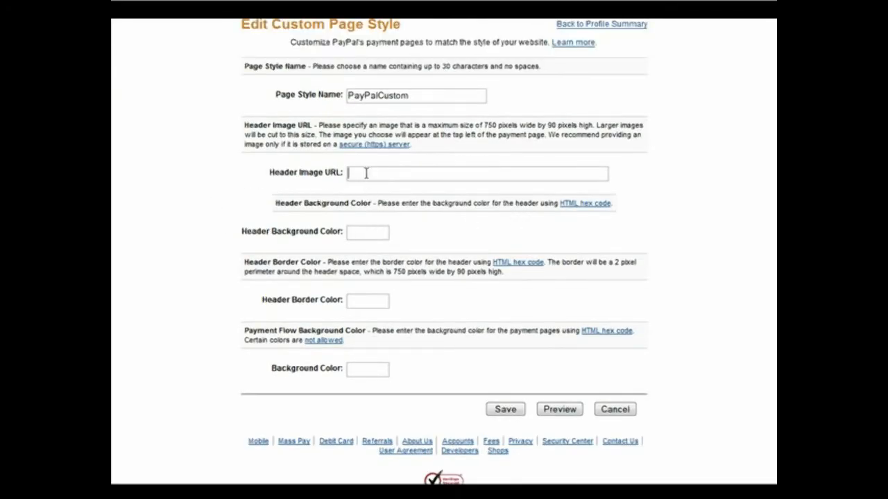
scroll(393, 179, down, 1)
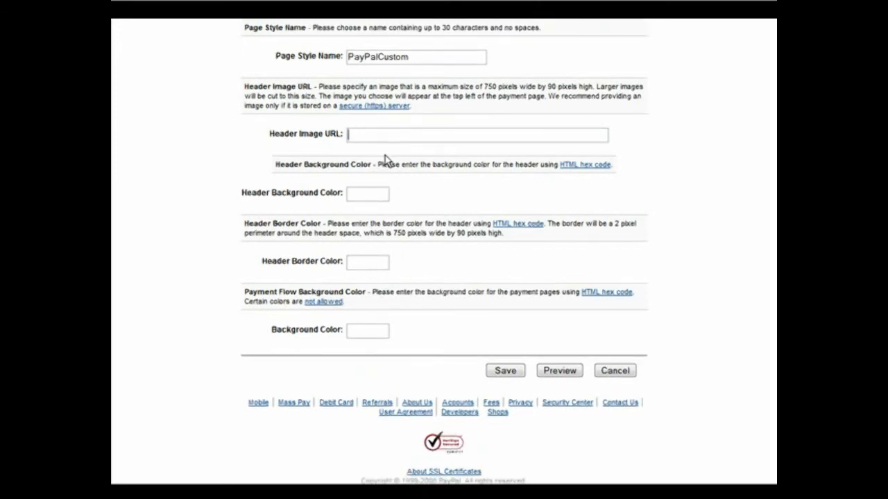
text(http://chmgroupofcompanies.com/images/,ynewbanner.jpg)
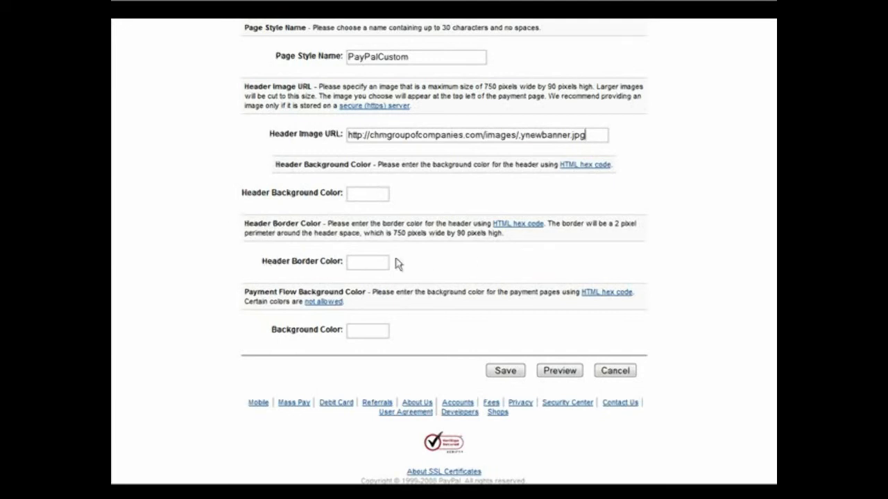
Set the header border color to 000000 and preview the PayPalCustom payment page style.
click(353, 261)
scroll(382, 330, down, 1)
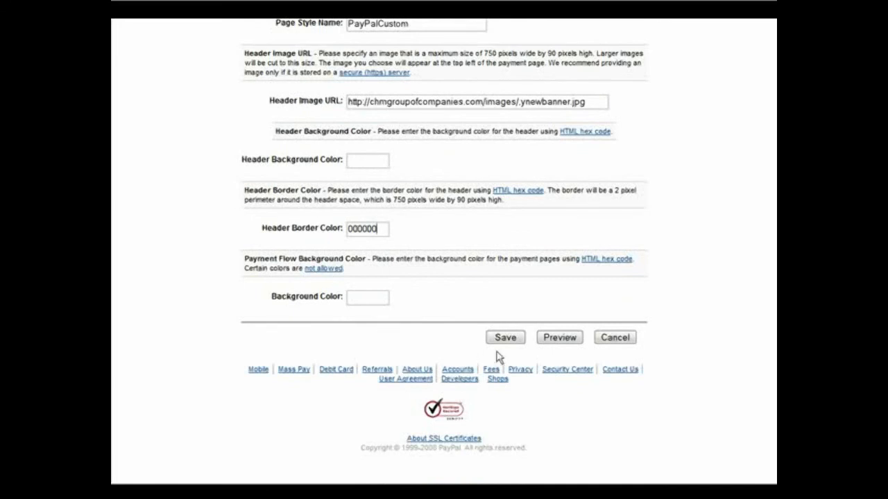
click(567, 338)
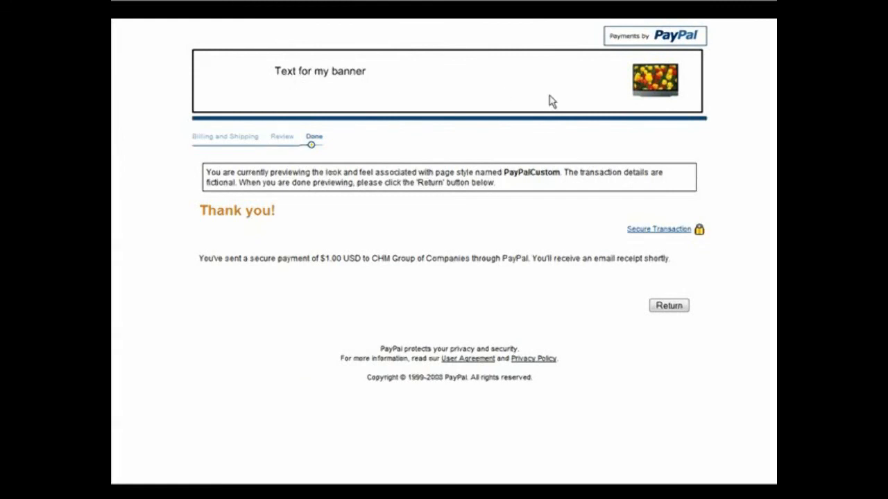
Return from the payment page preview and save the PayPalCustom page style.
click(663, 305)
scroll(726, 270, down, 1)
scroll(726, 270, down, 5)
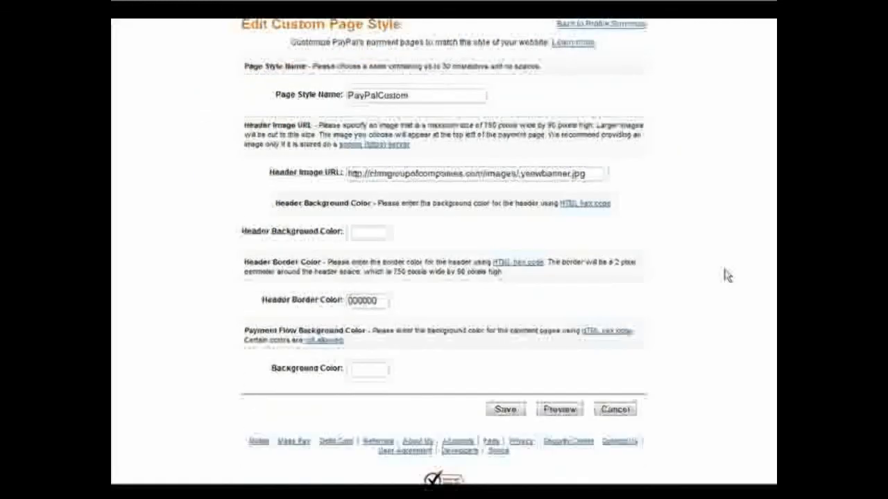
click(506, 339)
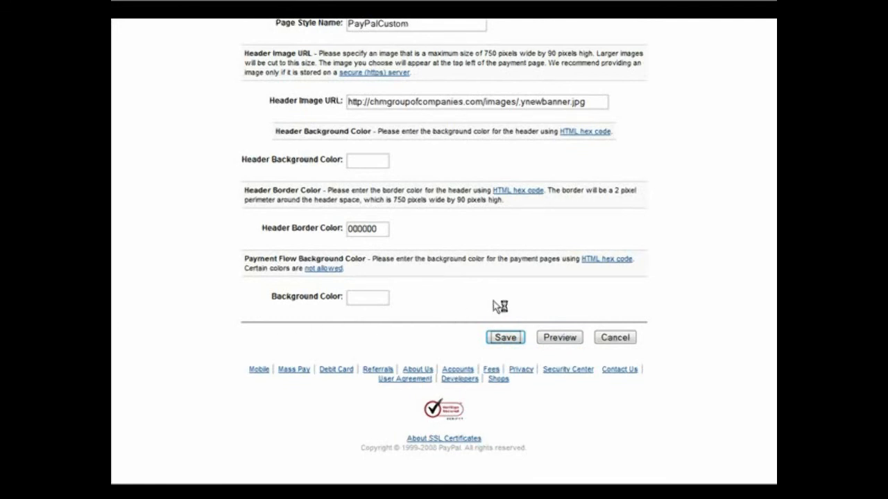